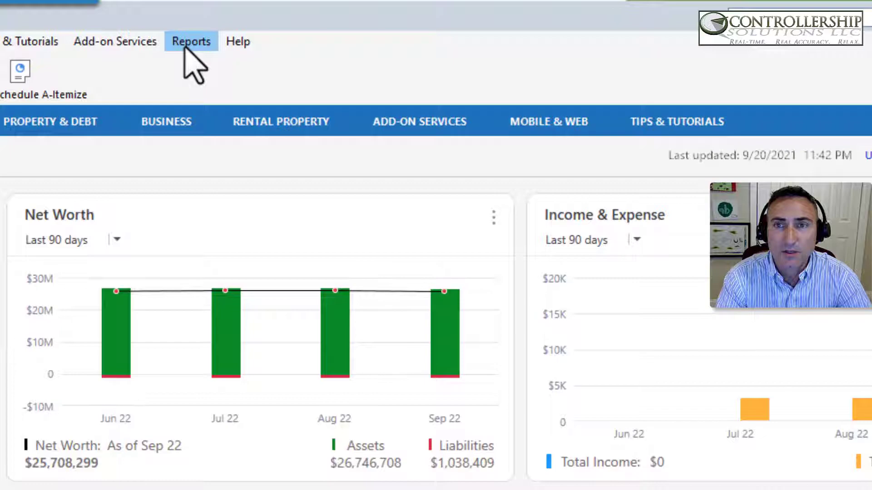
# Browse the Reports menu, then open the R43.26 release notes and scroll through the recent version changes.
pyautogui.click(184, 47)
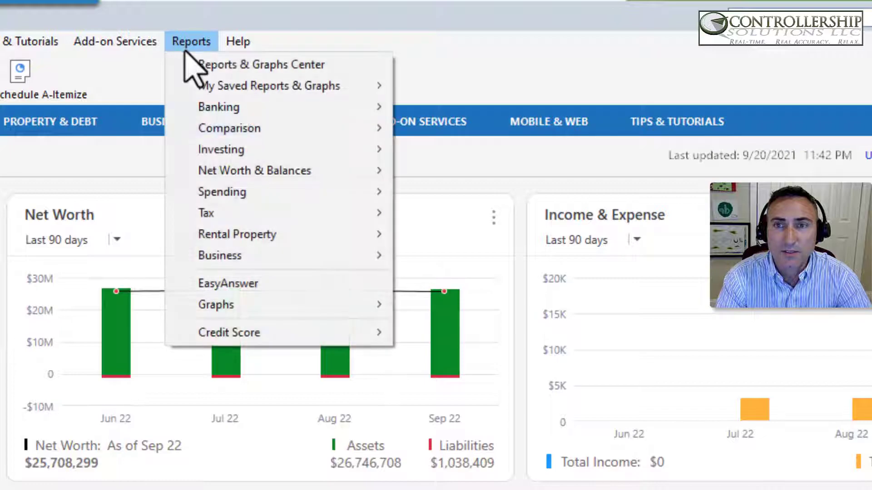
pyautogui.moveTo(265, 211)
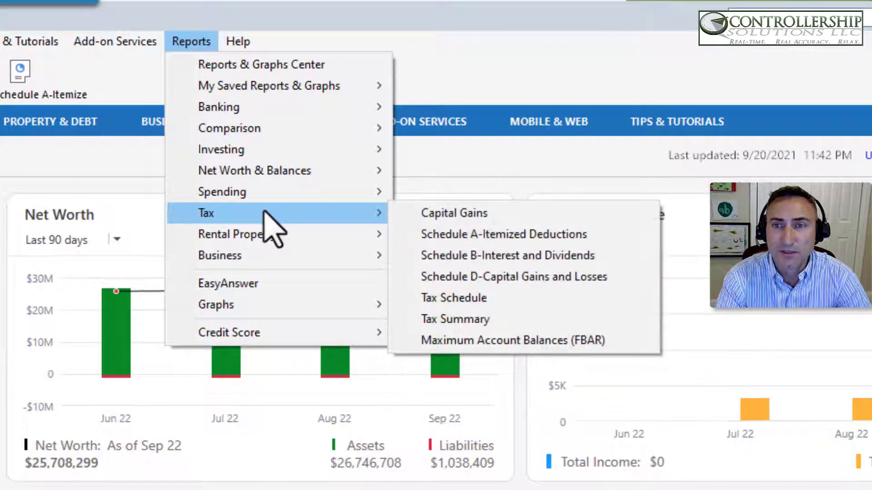
pyautogui.moveTo(229, 46)
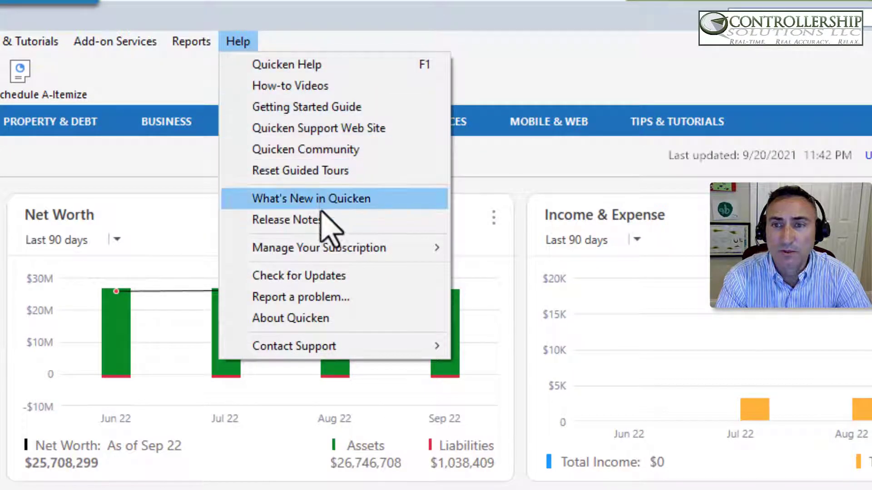
pyautogui.press('Escape')
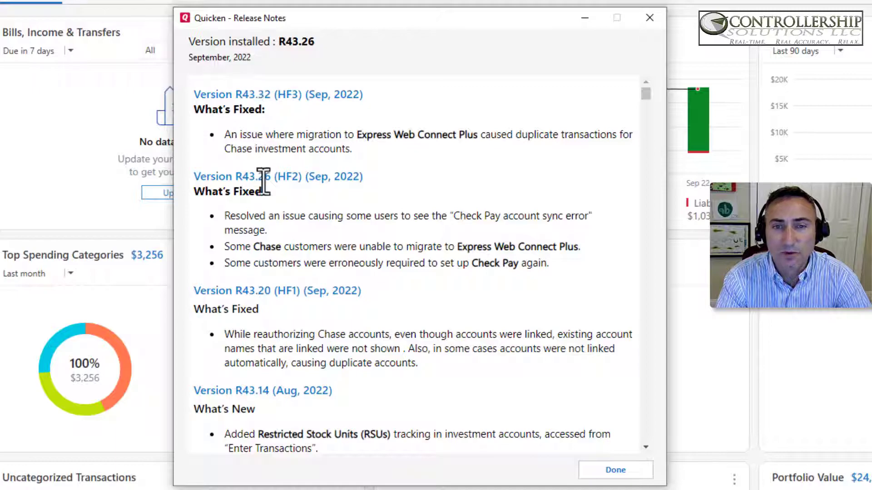
pyautogui.scroll(-3, 261, 180)
pyautogui.scroll(-3, 239, 200)
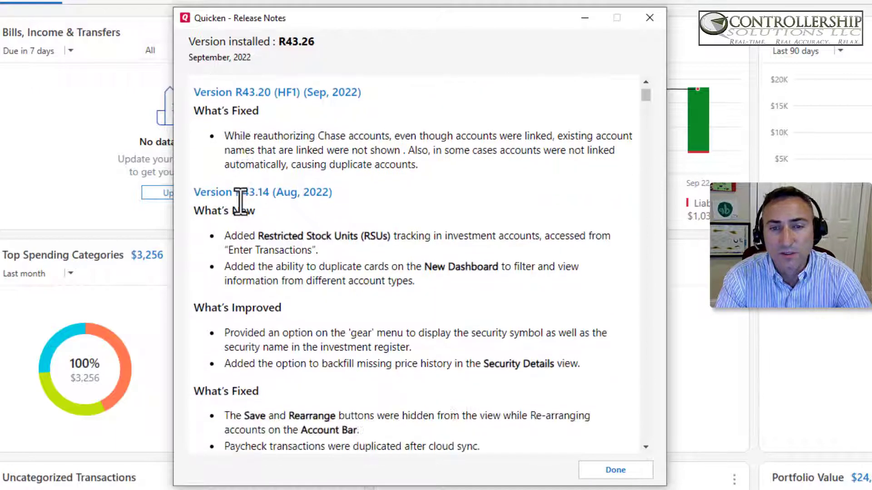
pyautogui.scroll(-1, 243, 199)
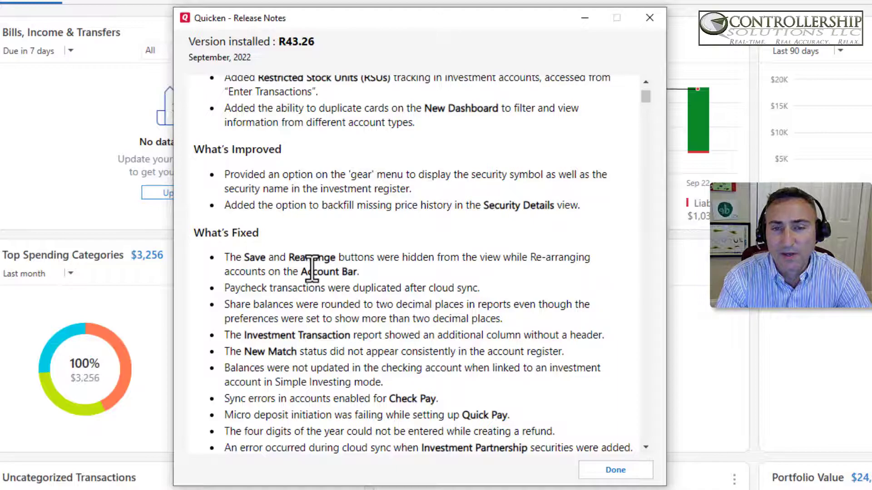
pyautogui.scroll(3, 312, 267)
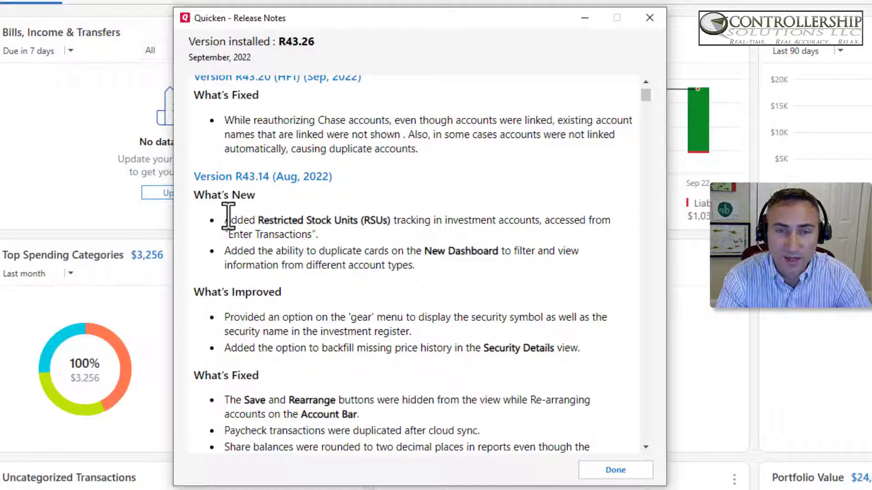
# Scroll back up to the top of the release notes.
pyautogui.scroll(3, 228, 217)
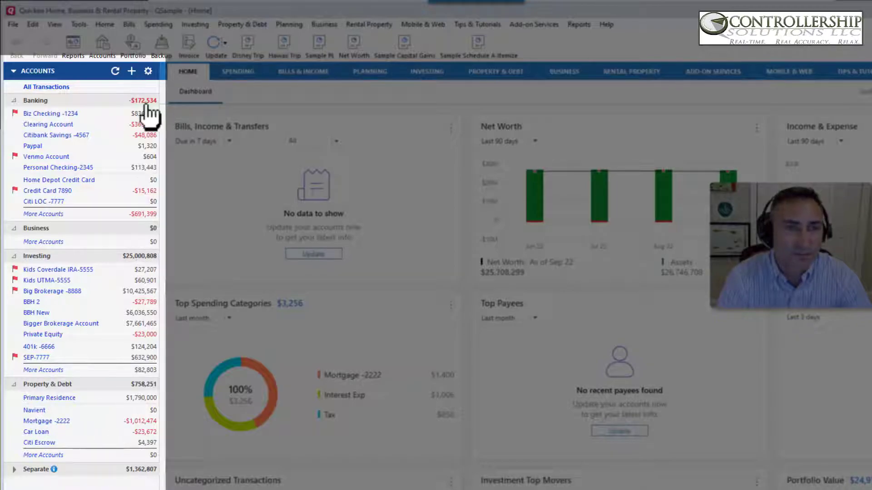
# Open the Clearing Account register from the Account List.
pyautogui.click(148, 72)
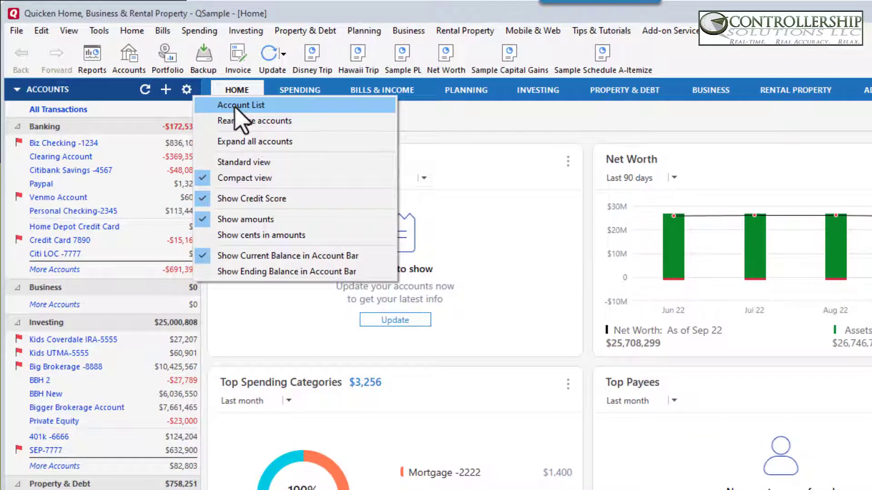
pyautogui.click(234, 110)
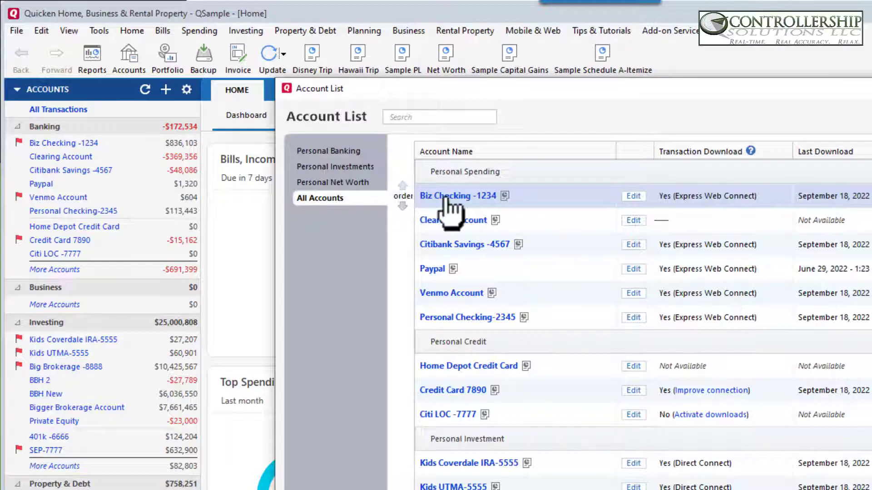
pyautogui.click(472, 222)
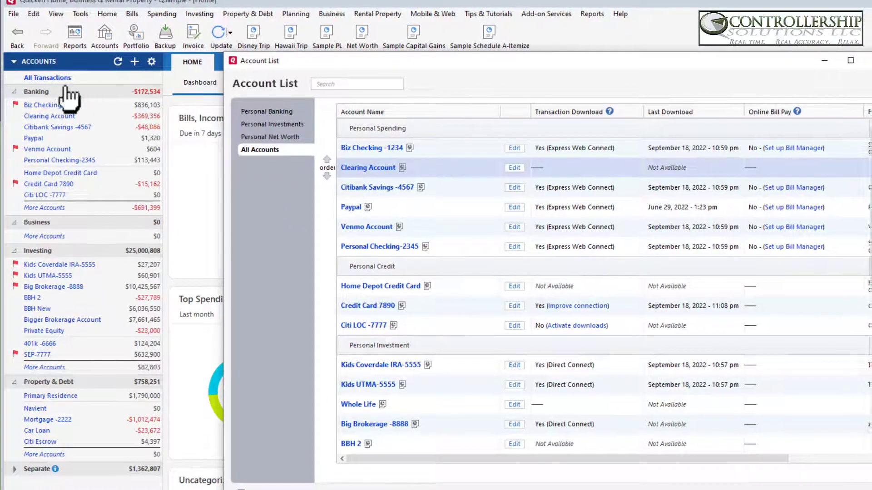
pyautogui.click(60, 131)
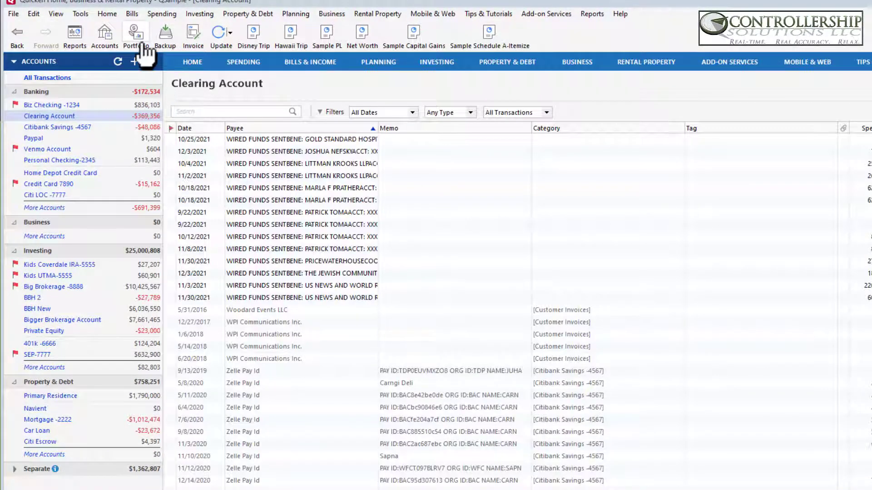
# Return to the Account List and open the Citibank Savings -4567 register.
pyautogui.click(151, 61)
pyautogui.click(200, 84)
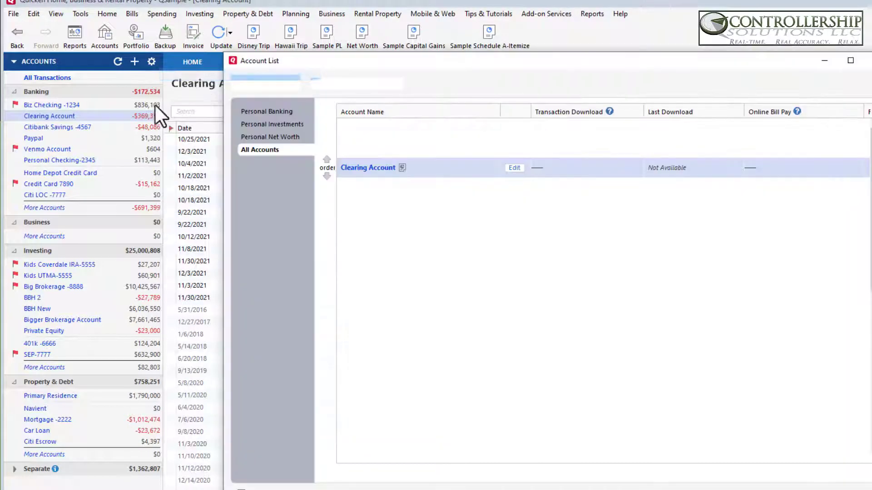
pyautogui.click(353, 195)
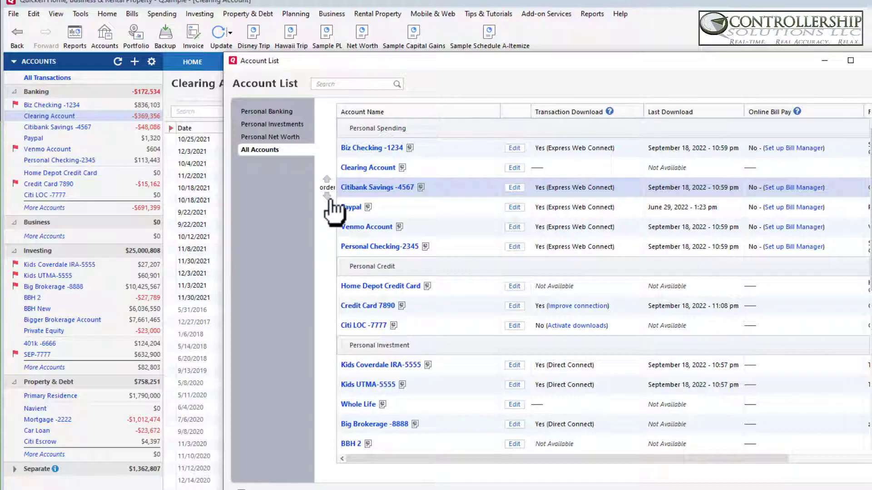
pyautogui.doubleClick(331, 199)
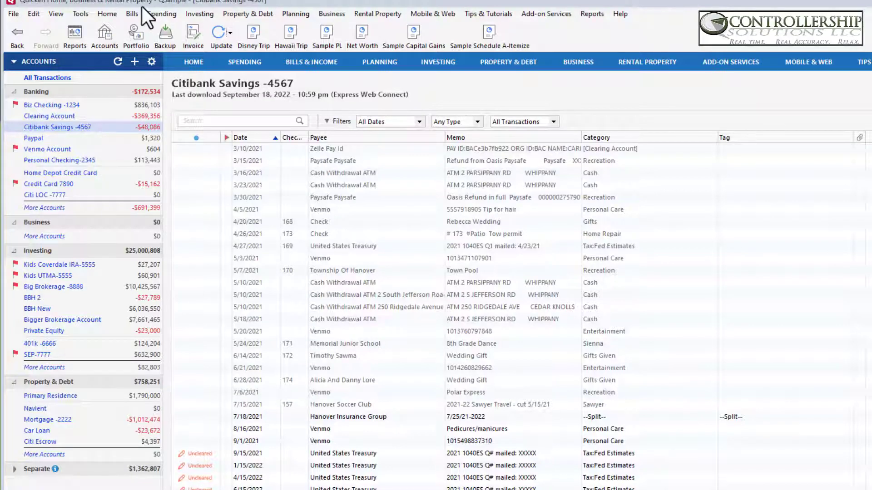
pyautogui.click(151, 62)
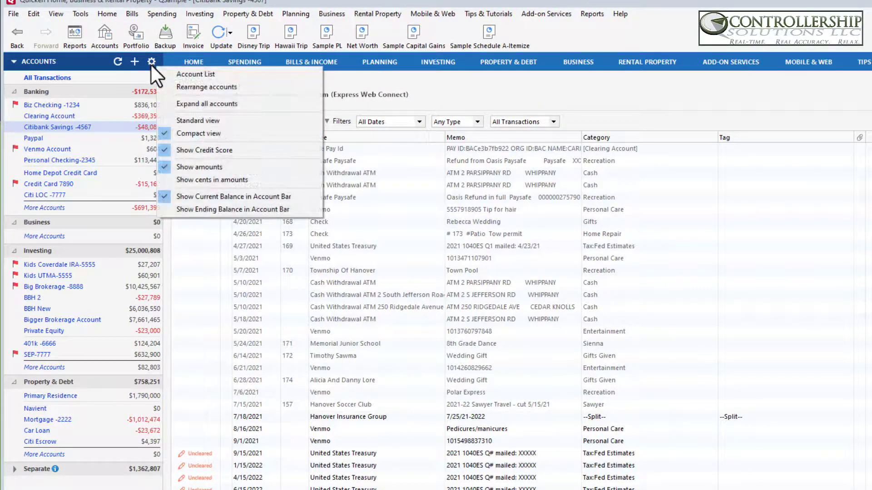
pyautogui.click(201, 87)
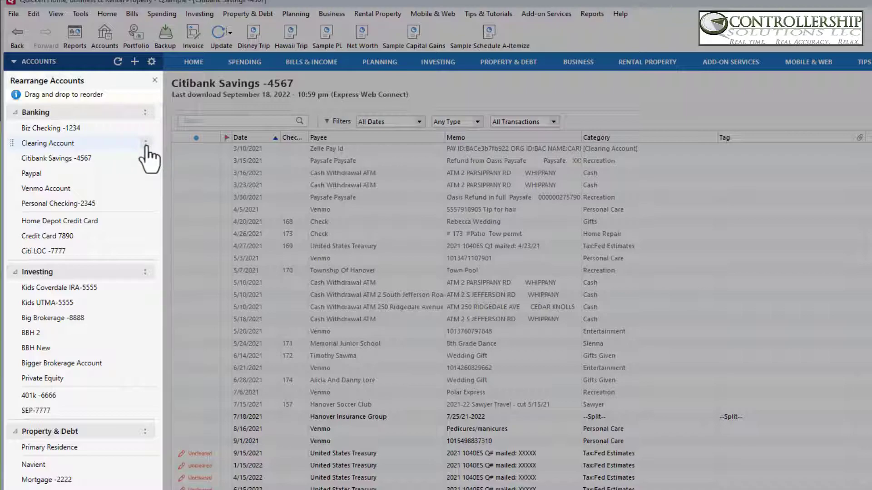
pyautogui.moveTo(146, 145); pyautogui.dragTo(140, 202)
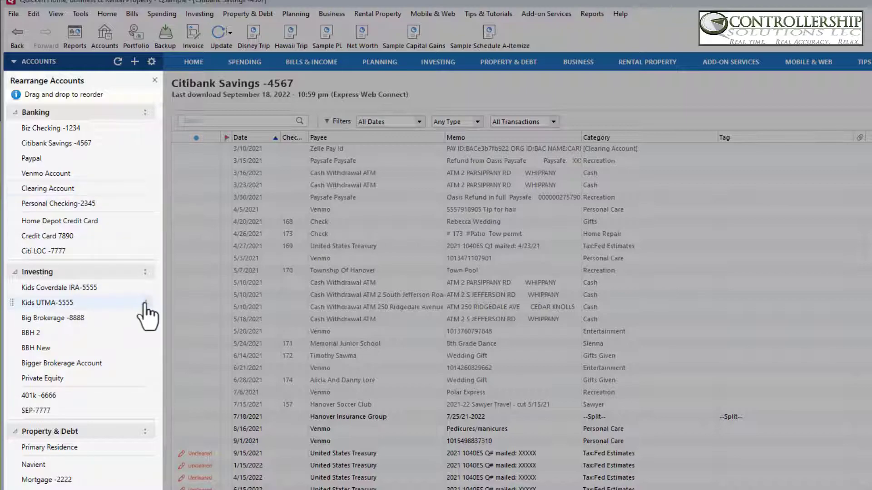
pyautogui.moveTo(145, 381); pyautogui.dragTo(141, 294)
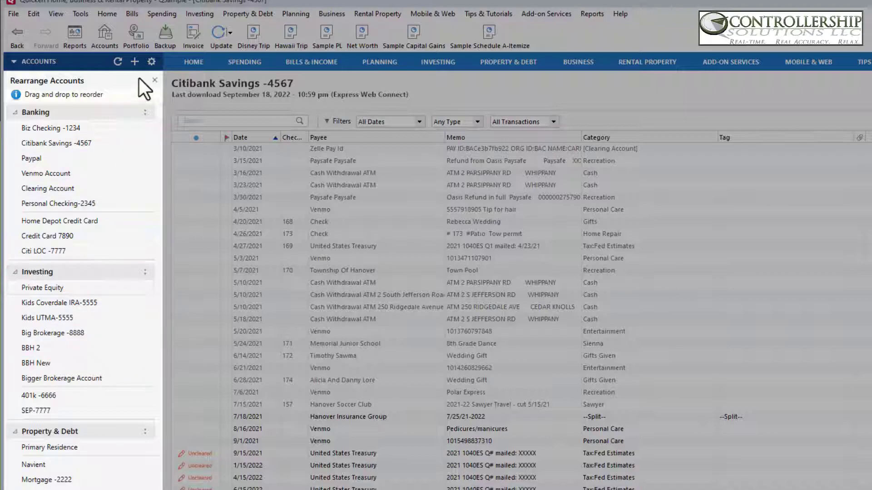
pyautogui.click(155, 80)
pyautogui.press('Return')
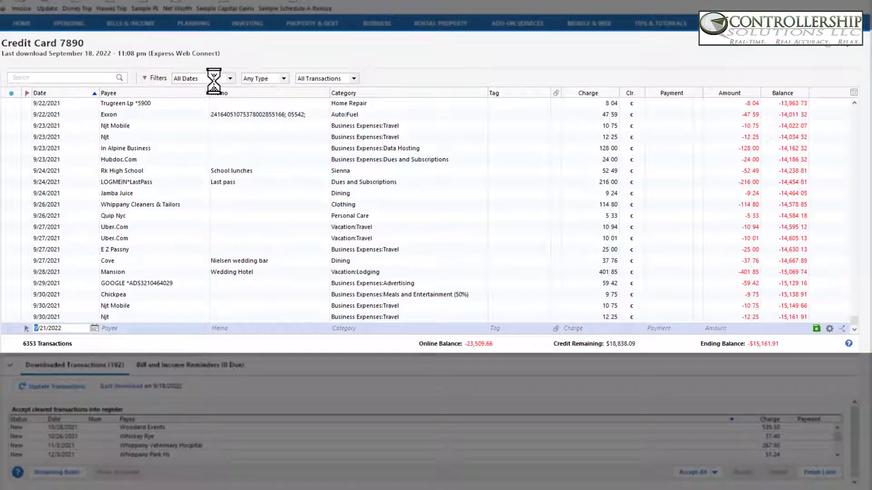
pyautogui.click(225, 80)
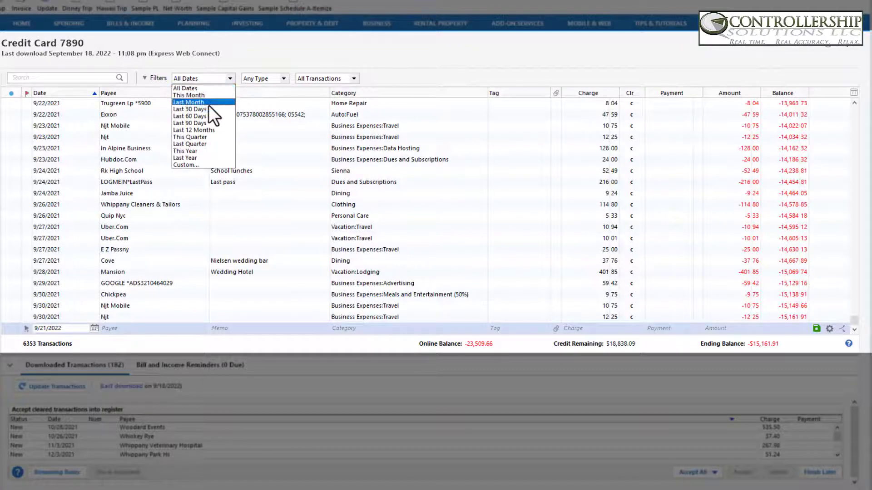
pyautogui.click(202, 116)
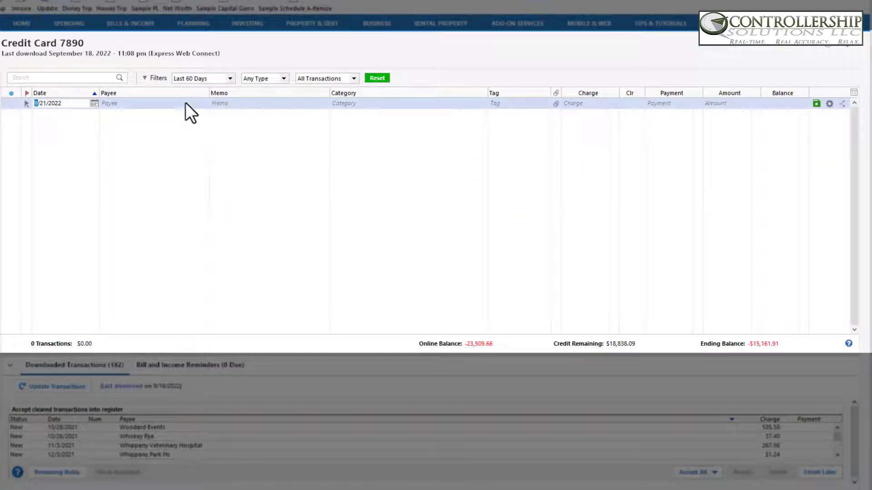
pyautogui.click(214, 79)
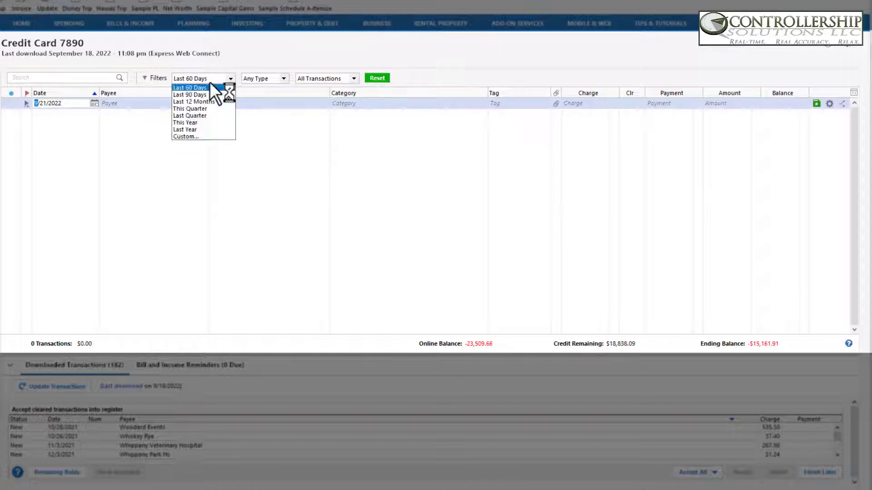
pyautogui.click(203, 87)
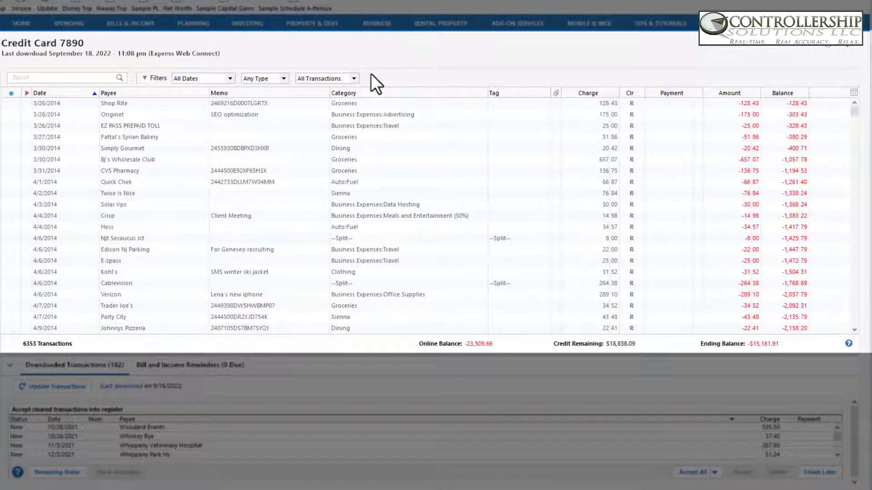
pyautogui.click(260, 78)
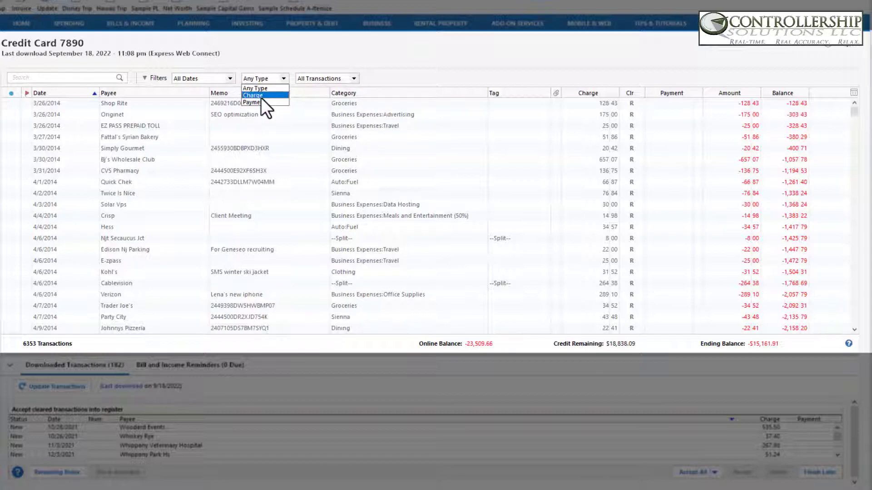
pyautogui.click(261, 98)
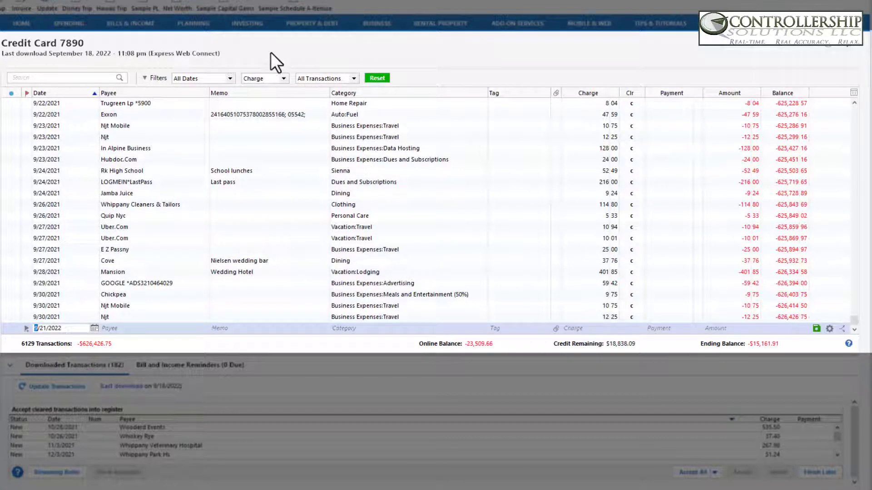
pyautogui.click(261, 85)
pyautogui.click(334, 78)
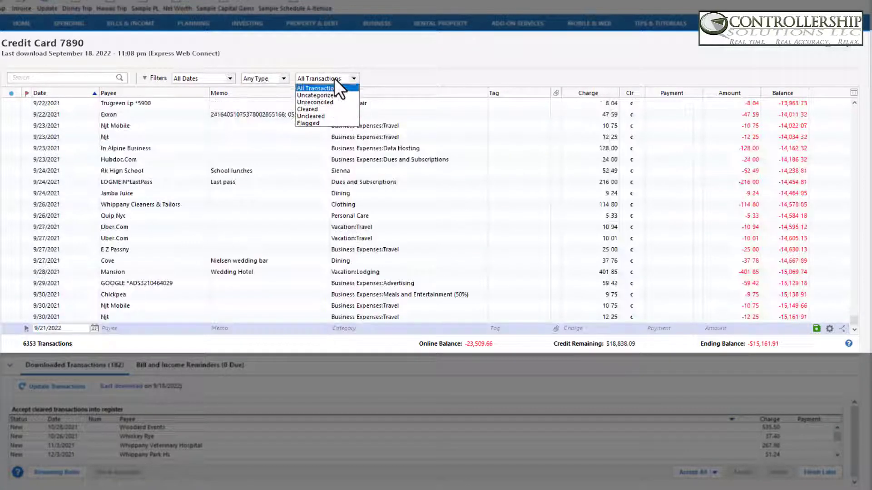
pyautogui.click(319, 103)
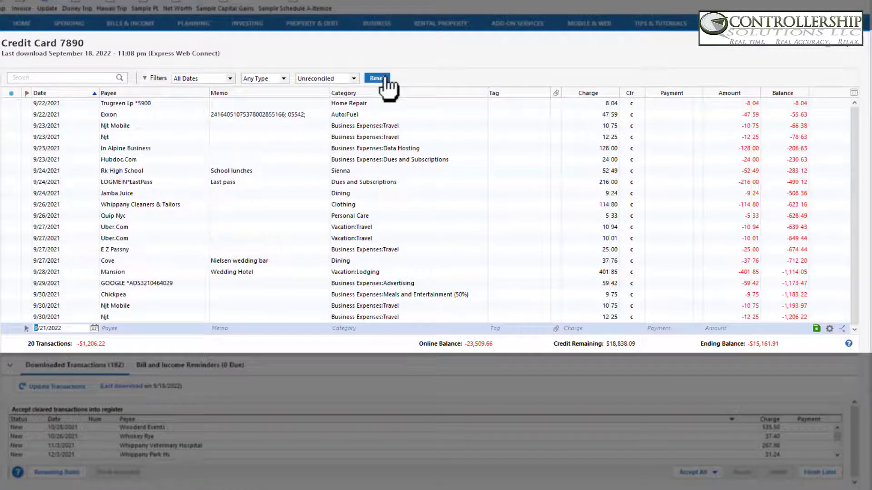
pyautogui.click(382, 78)
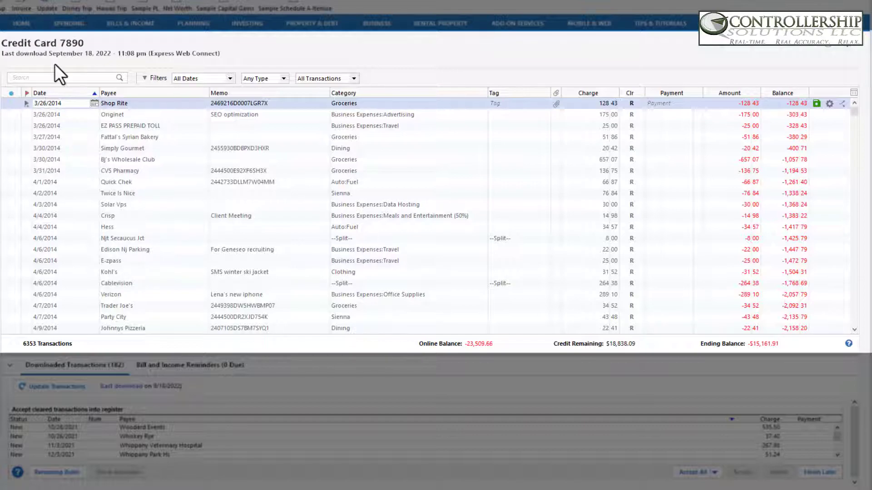
pyautogui.click(53, 81)
pyautogui.write('cv')
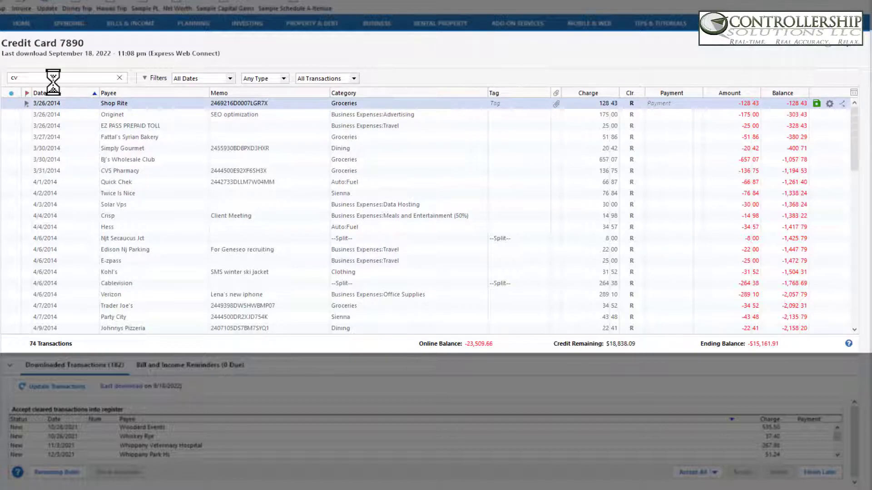
pyautogui.write('s')
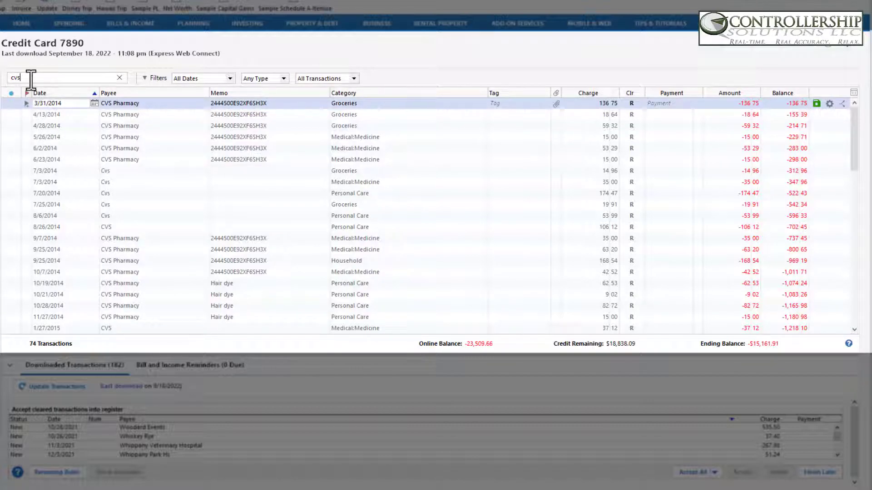
pyautogui.doubleClick(17, 77)
pyautogui.press('BackSpace')
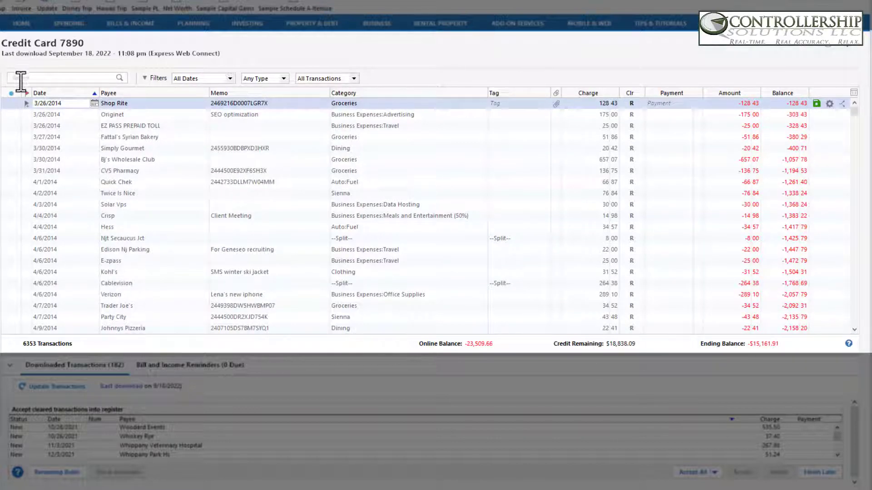
pyautogui.write('e-z')
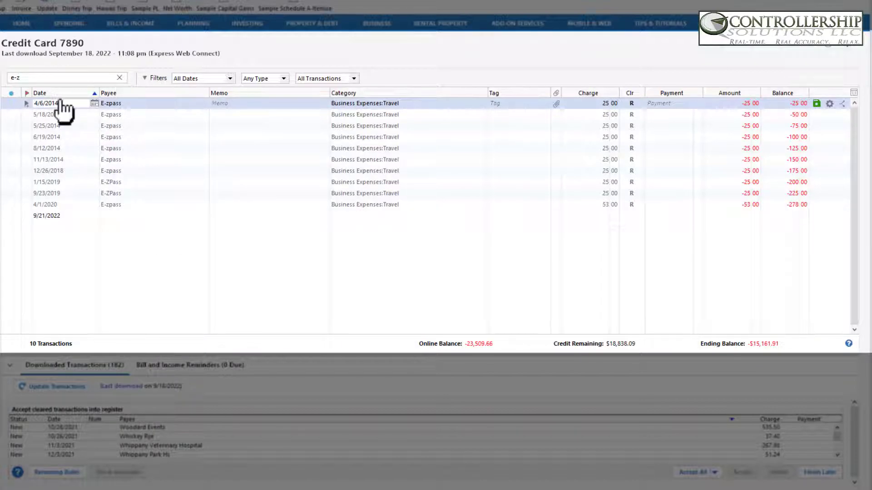
pyautogui.click(118, 77)
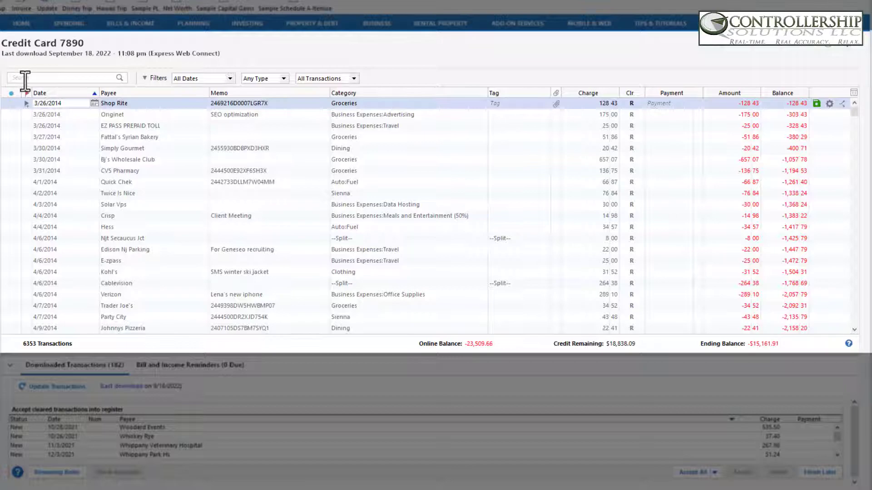
pyautogui.write('meeting')
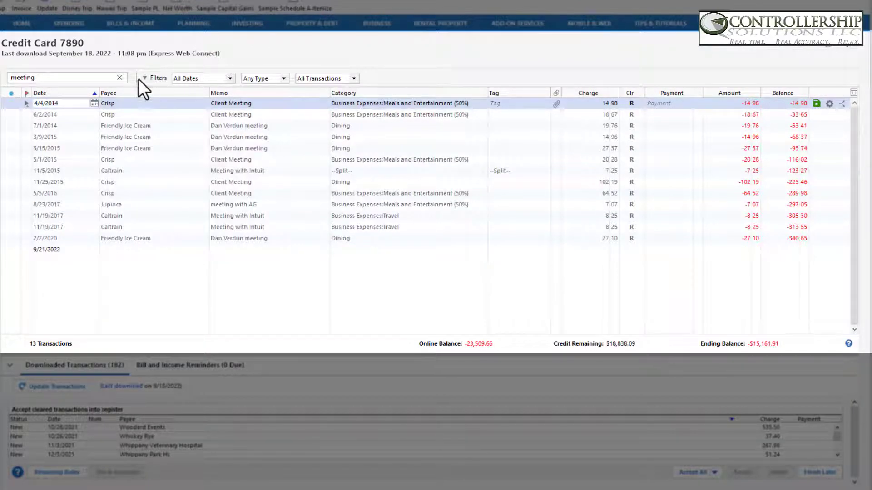
pyautogui.click(119, 77)
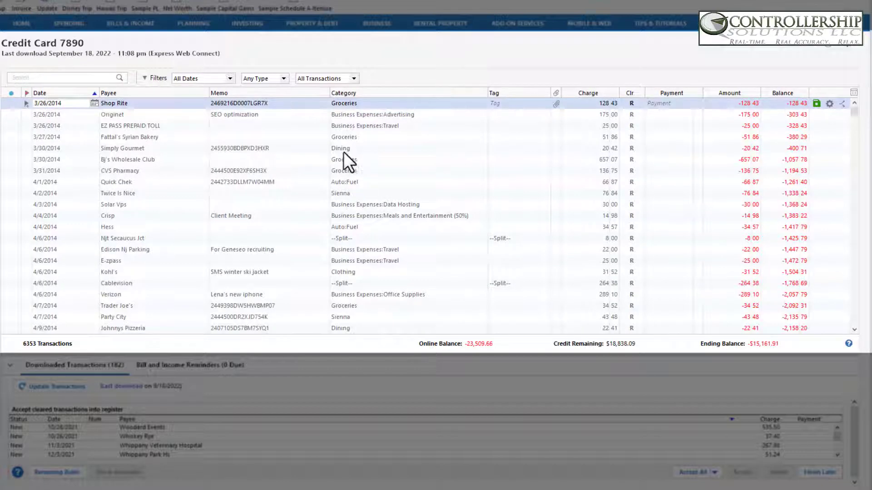
pyautogui.click(40, 77)
pyautogui.write('groc')
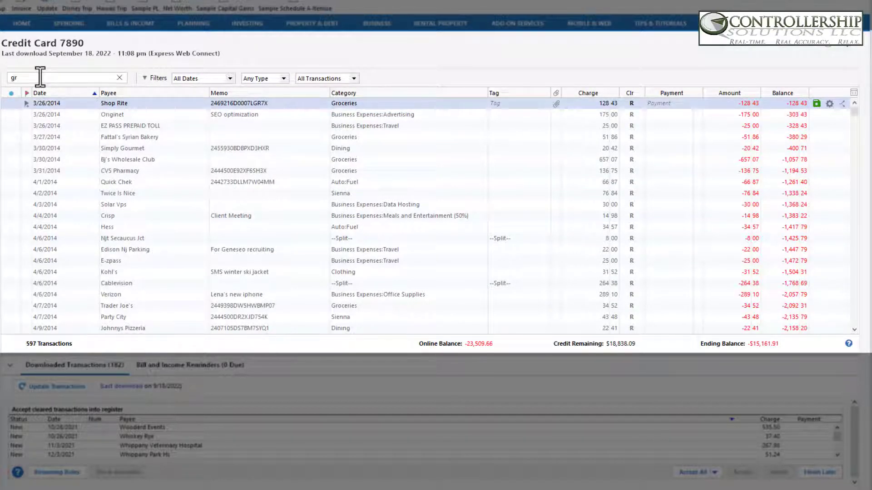
pyautogui.click(120, 78)
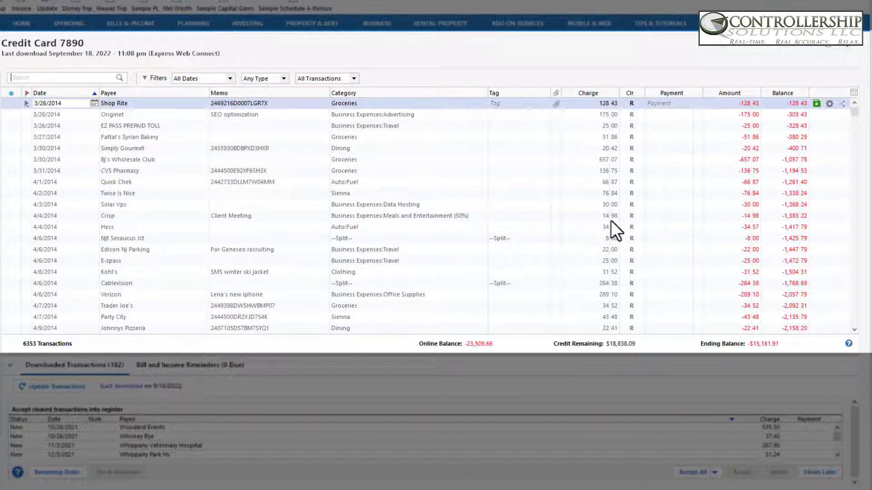
pyautogui.write('14')
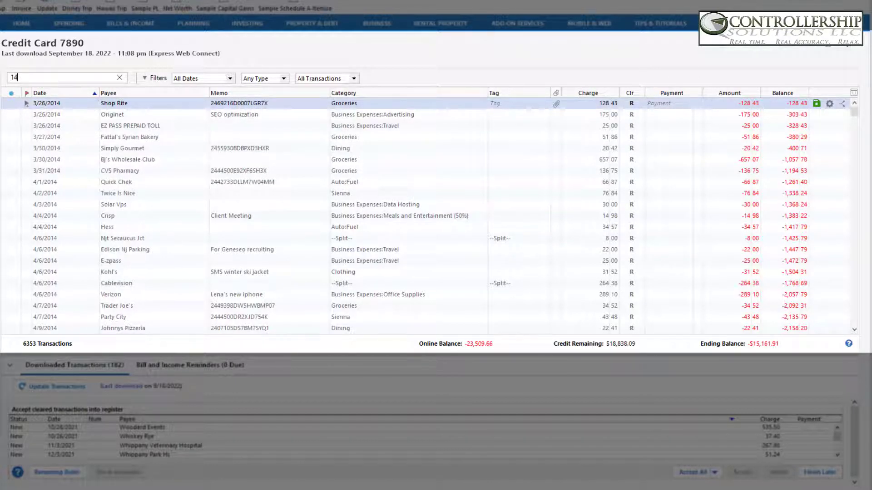
pyautogui.write('.98')
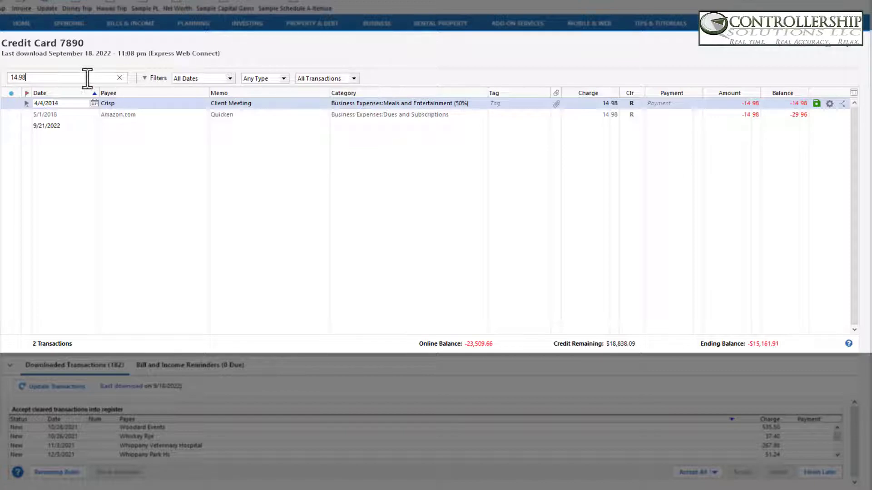
pyautogui.click(120, 77)
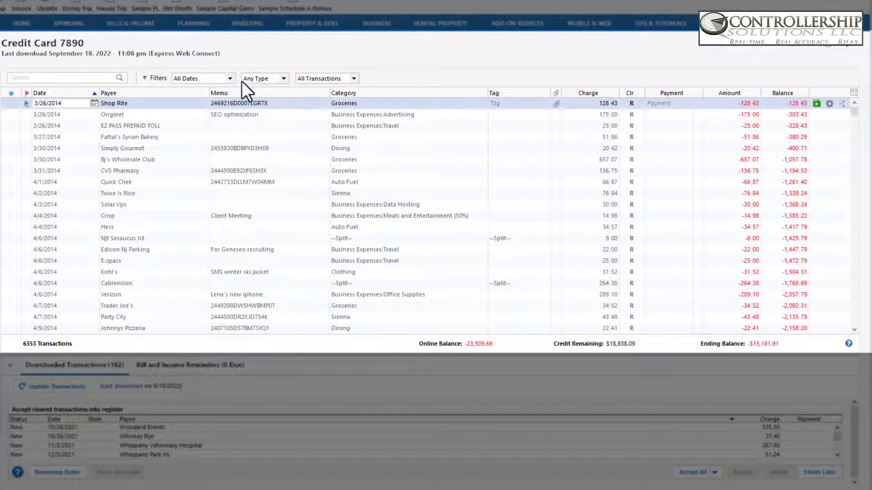
pyautogui.click(225, 79)
pyautogui.click(196, 116)
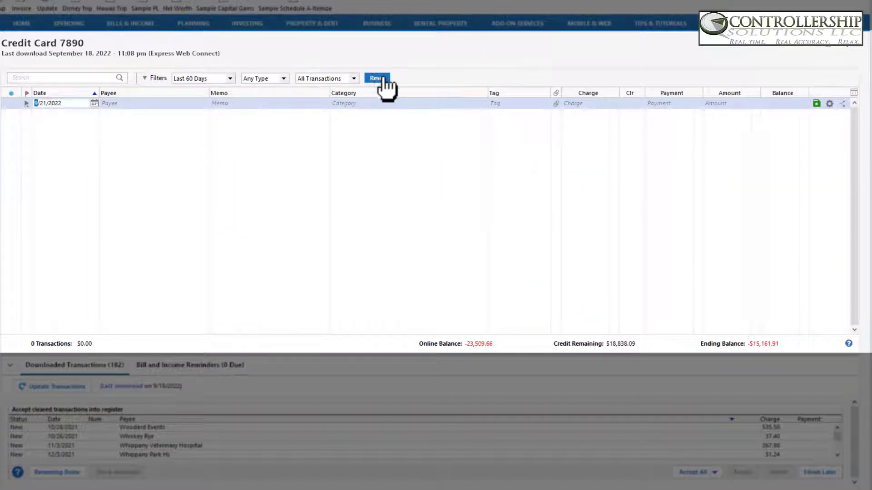
pyautogui.click(381, 79)
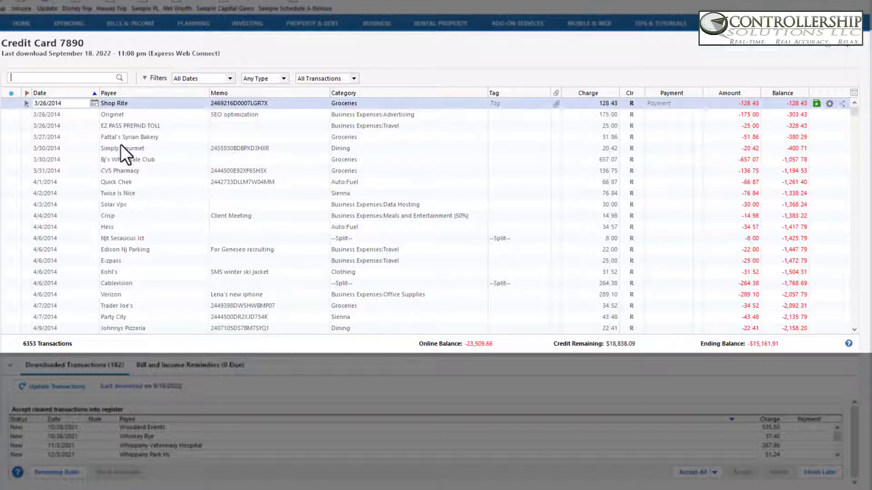
pyautogui.write('meeti')
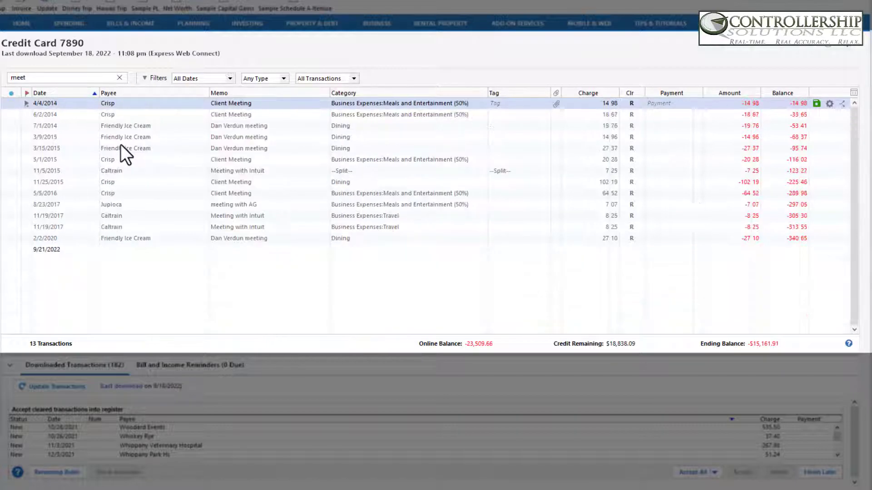
pyautogui.write('ng')
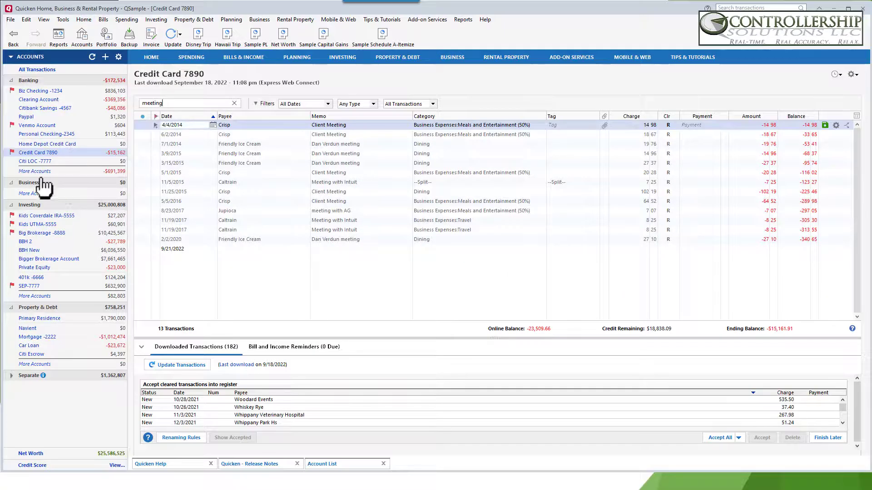
pyautogui.click(46, 134)
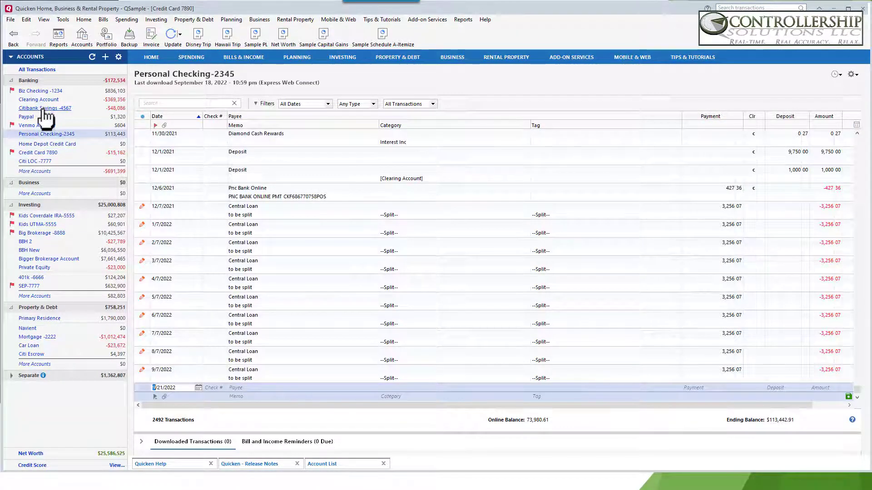
pyautogui.click(41, 153)
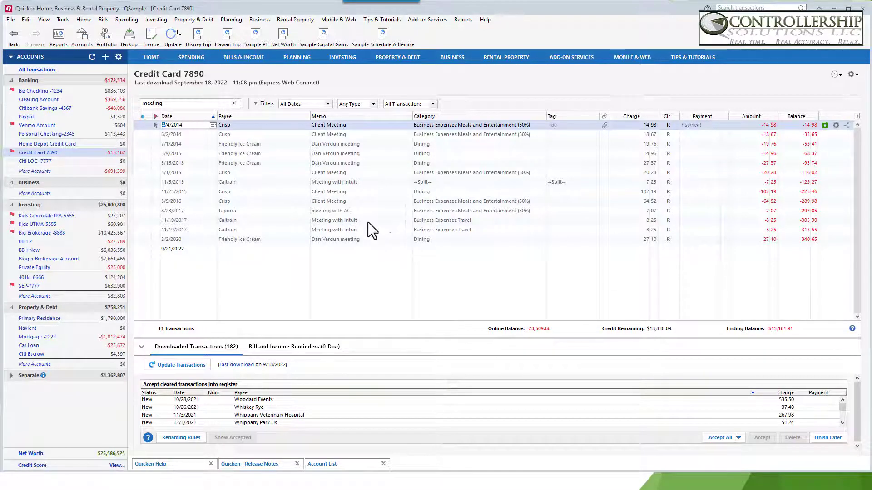
pyautogui.click(234, 104)
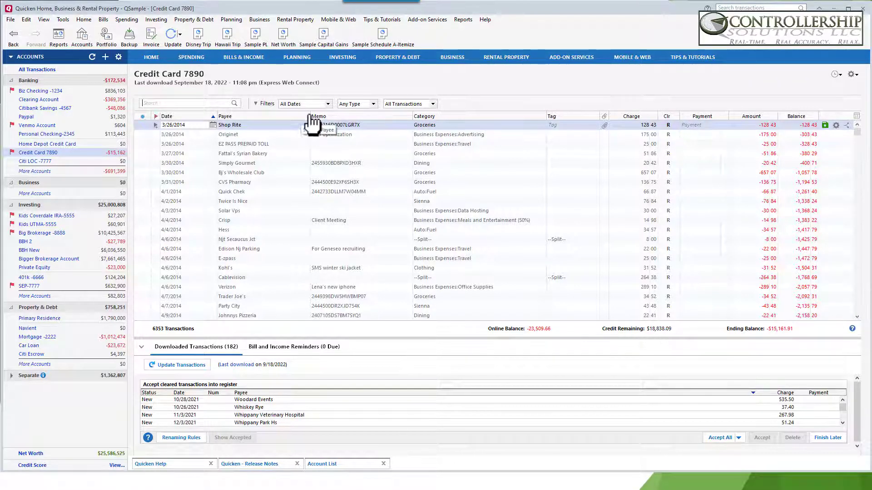
# Place the cursor in the register's empty transaction search field.
pyautogui.click(165, 103)
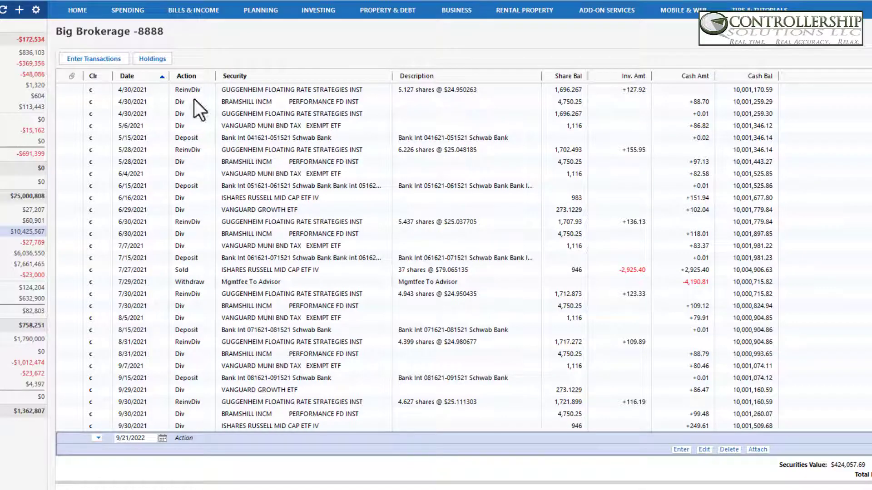
pyautogui.click(159, 63)
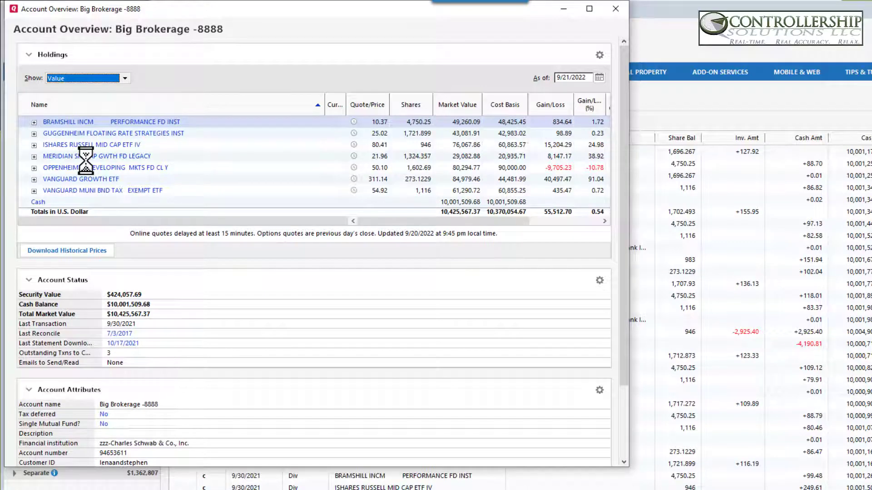
pyautogui.moveTo(91, 160)
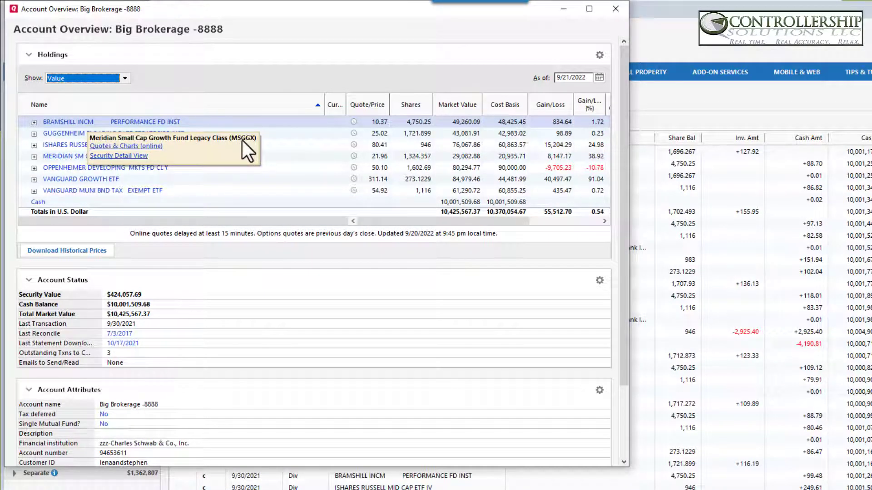
pyautogui.moveTo(59, 180)
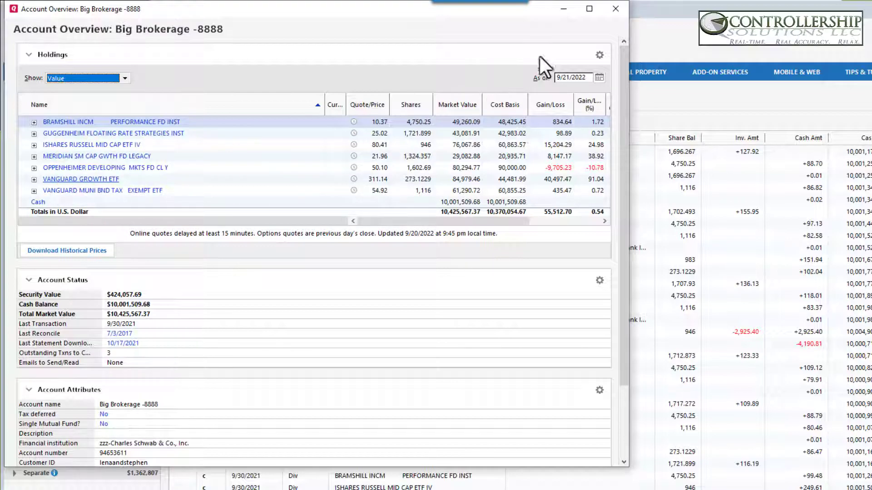
pyautogui.click(563, 9)
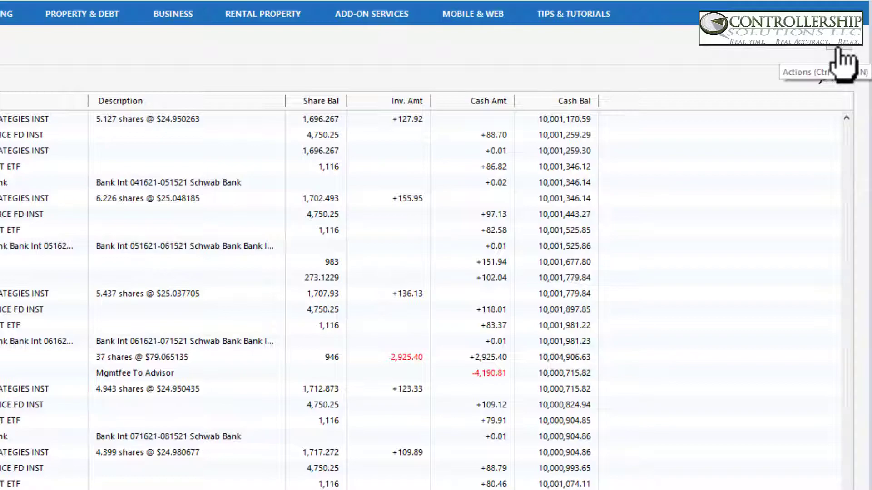
# Set the register's security display to Symbol:Security, then open the 4/30/2021 GIFIX reinvestment for editing.
pyautogui.click(839, 49)
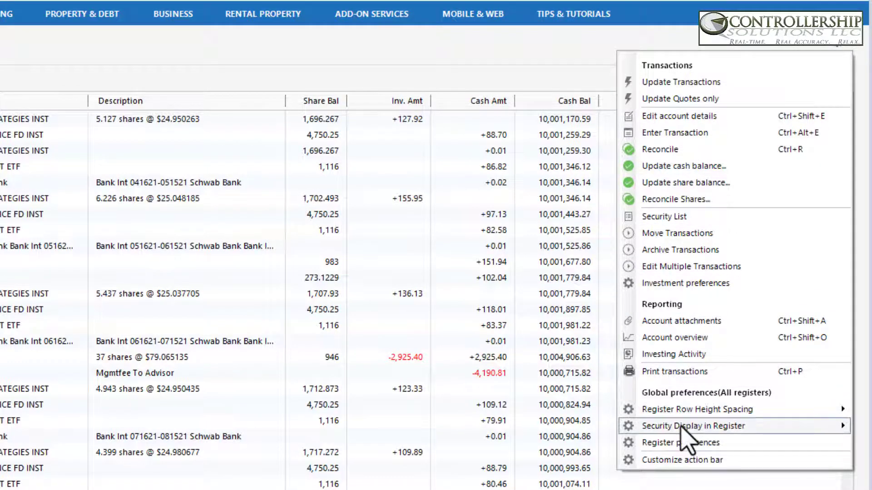
pyautogui.moveTo(682, 431)
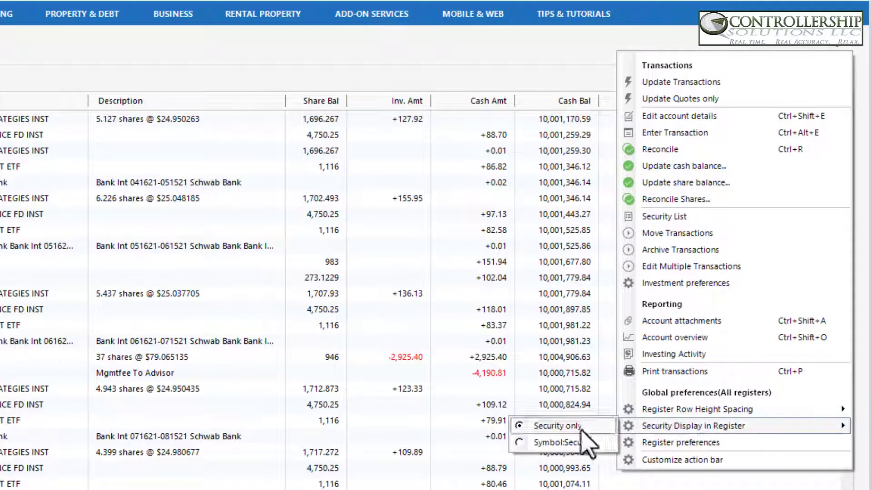
pyautogui.click(547, 443)
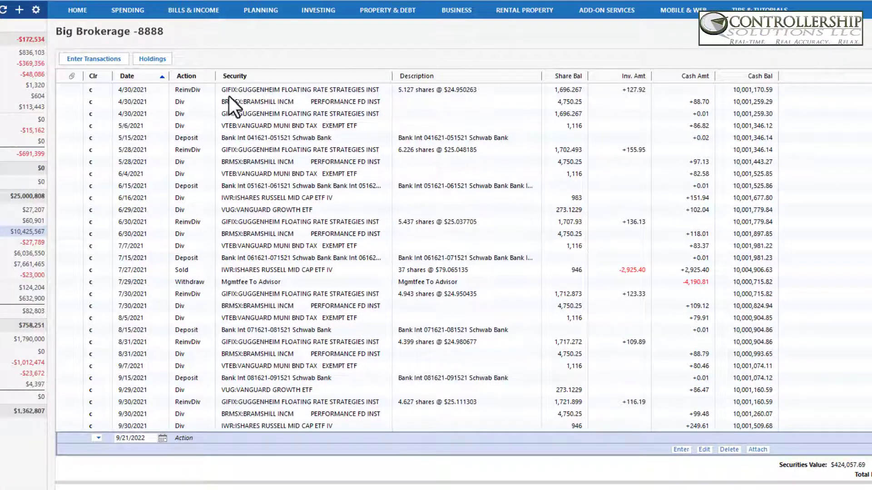
pyautogui.click(264, 92)
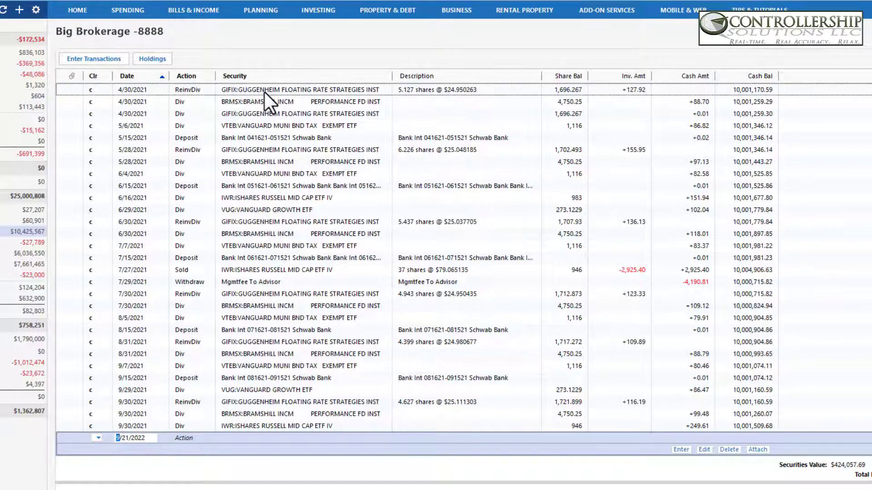